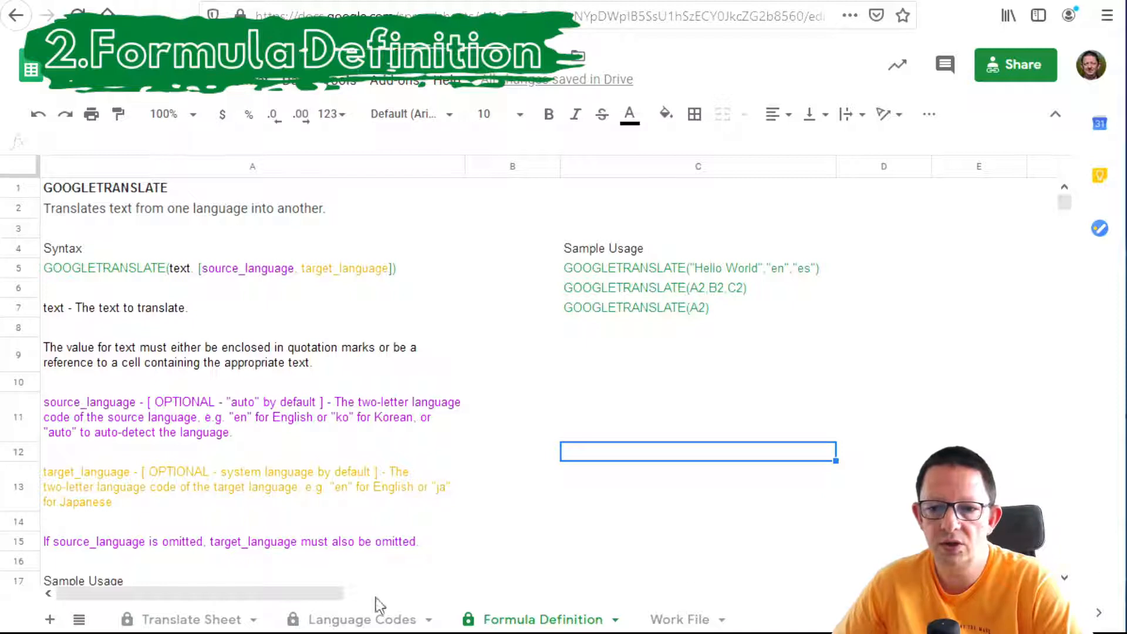
- After viewing the Language Codes sheet, enter =GOOGLETRANSLATE(A3,"en","fr") in cell B3 of the Work File sheet
left_click(325, 622)
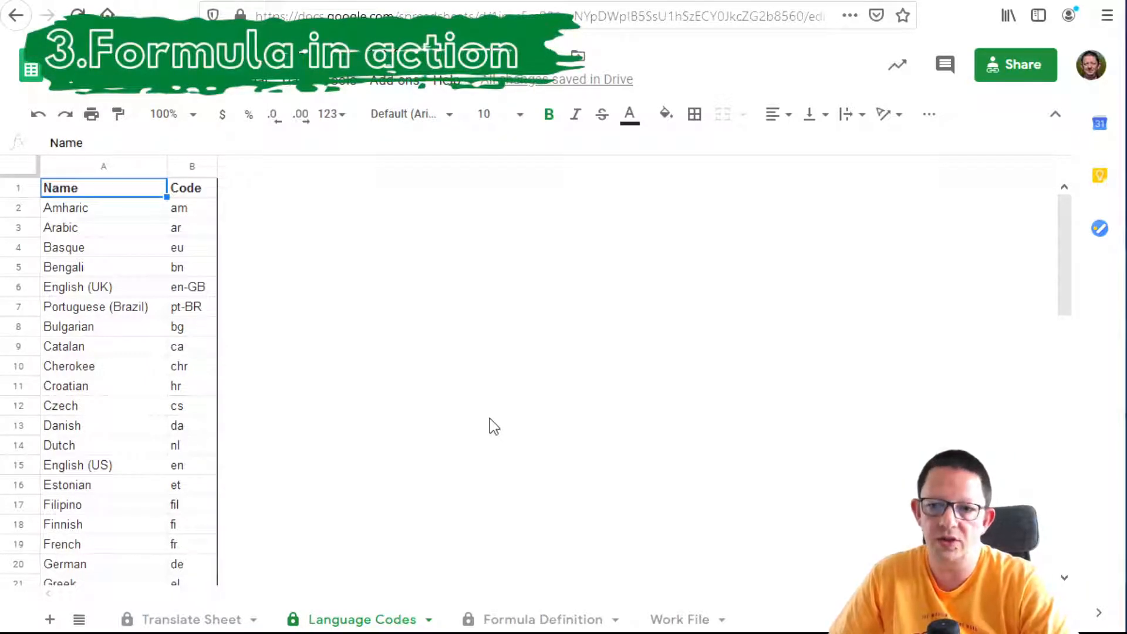
left_click(666, 621)
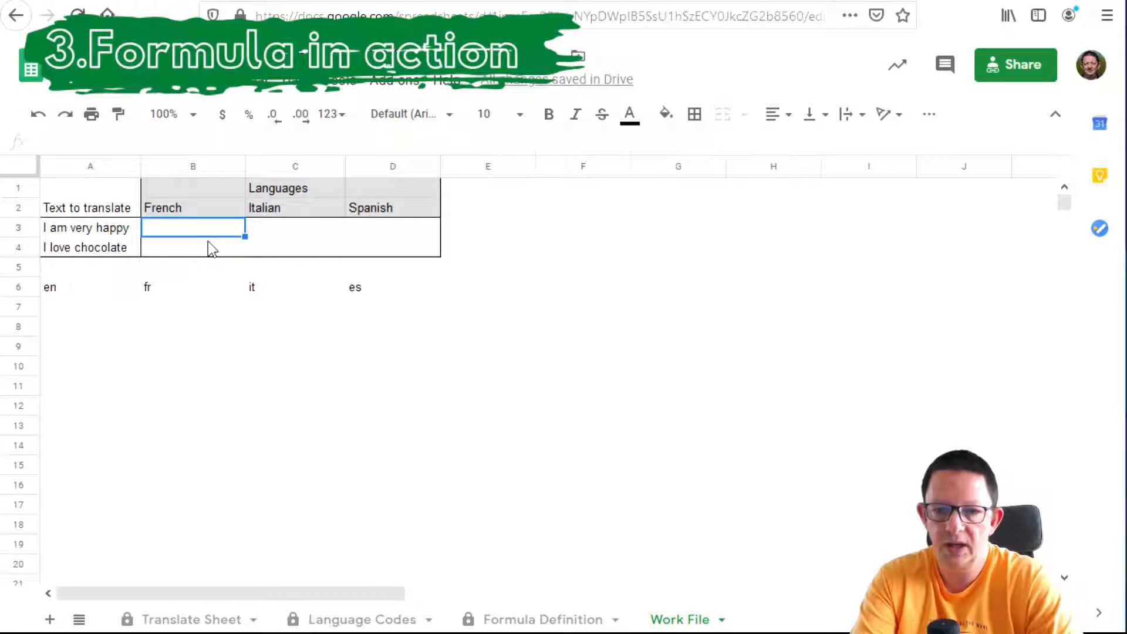
type("=goo")
key("Down")
key("Tab")
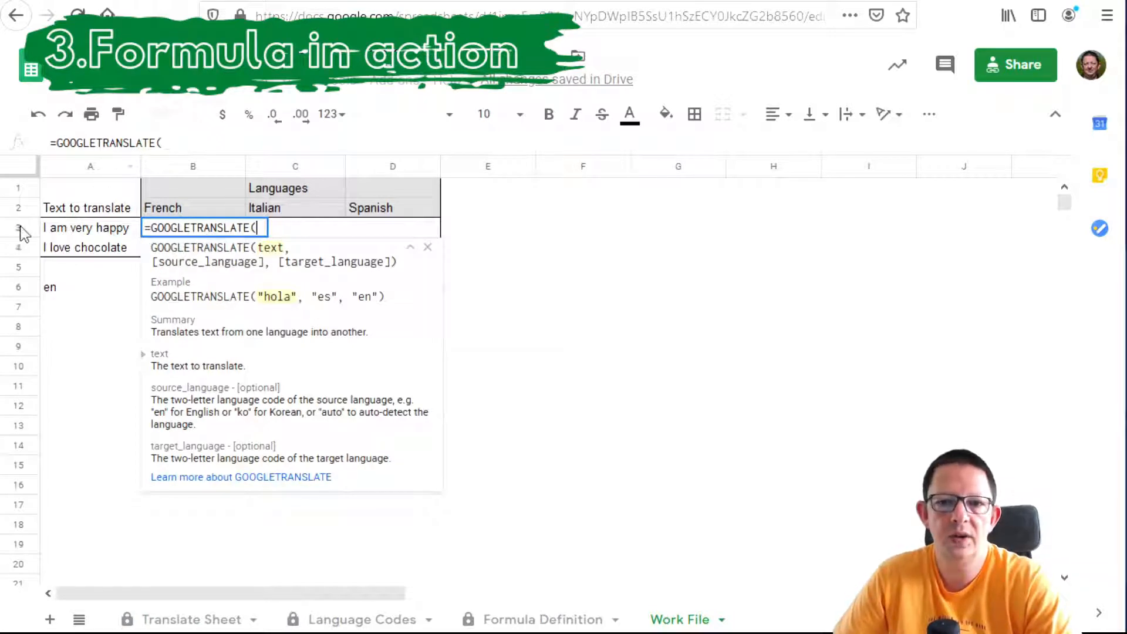
left_click(46, 239)
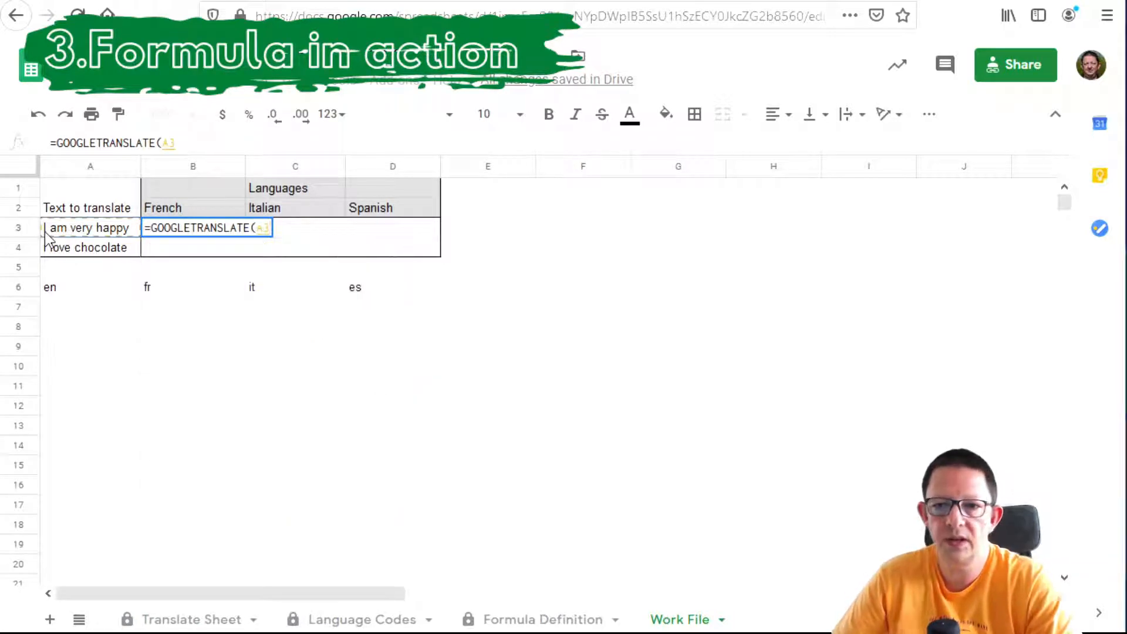
type(",")
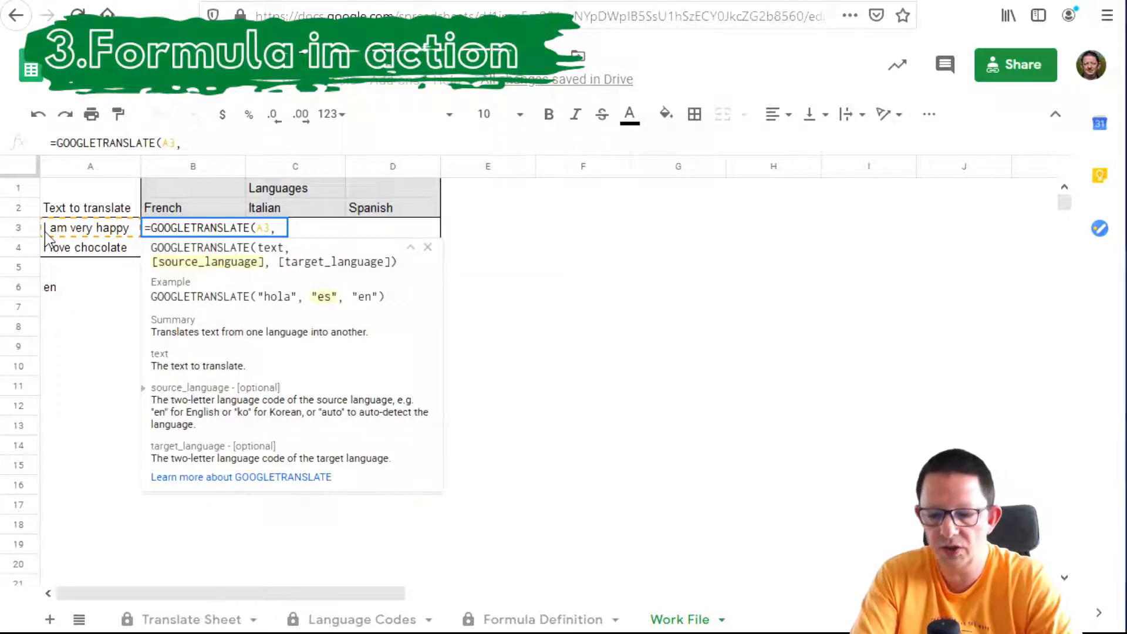
type("\"")
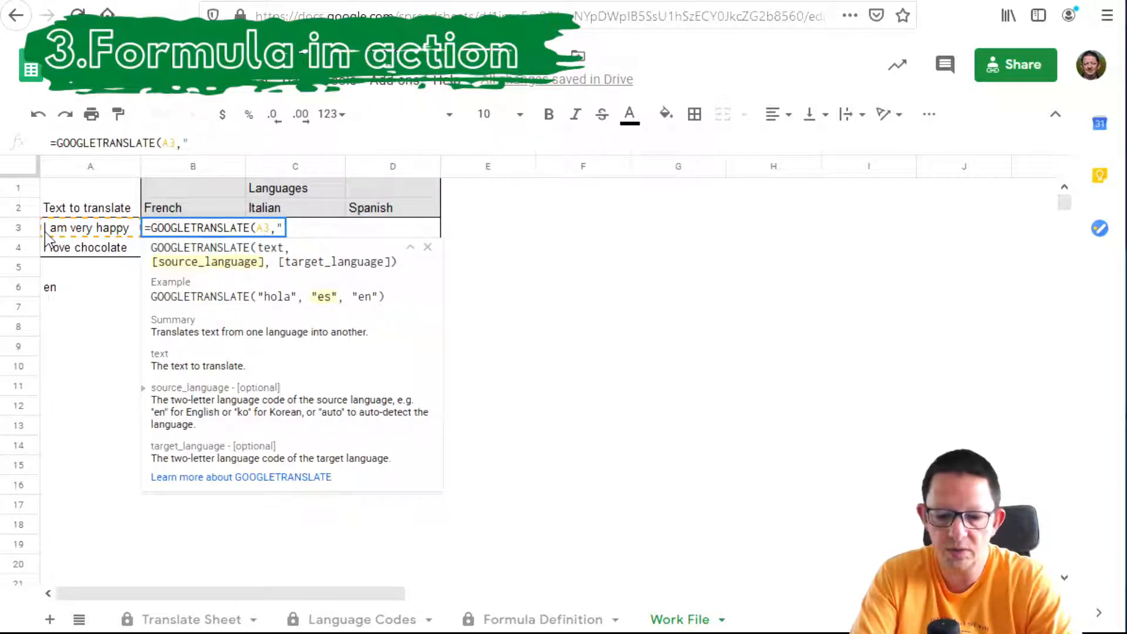
type("en\"")
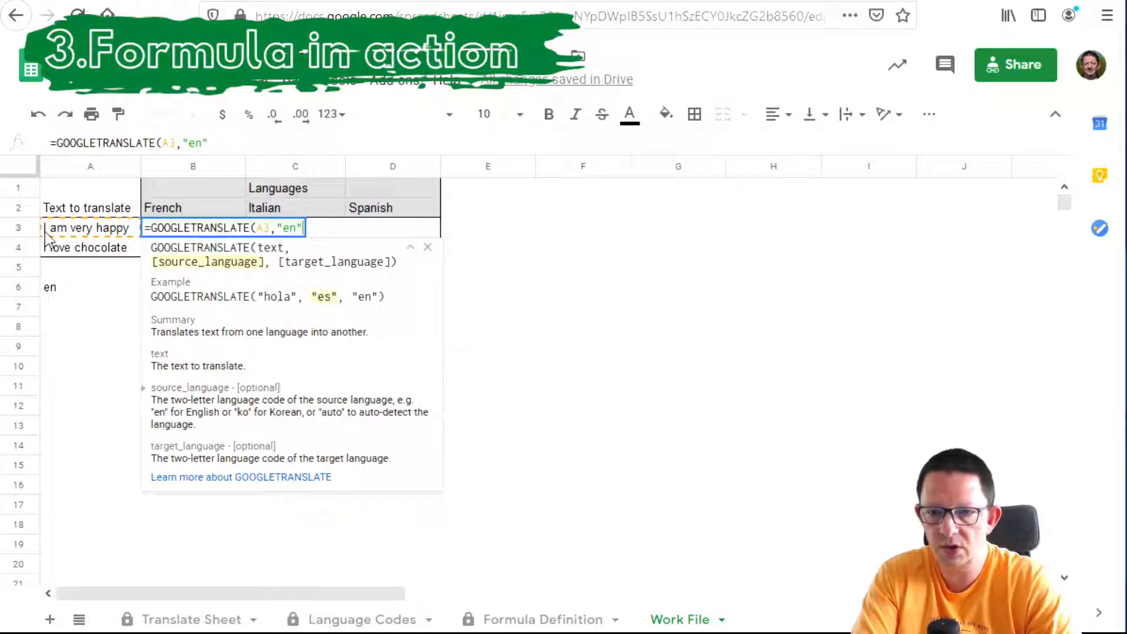
type(",")
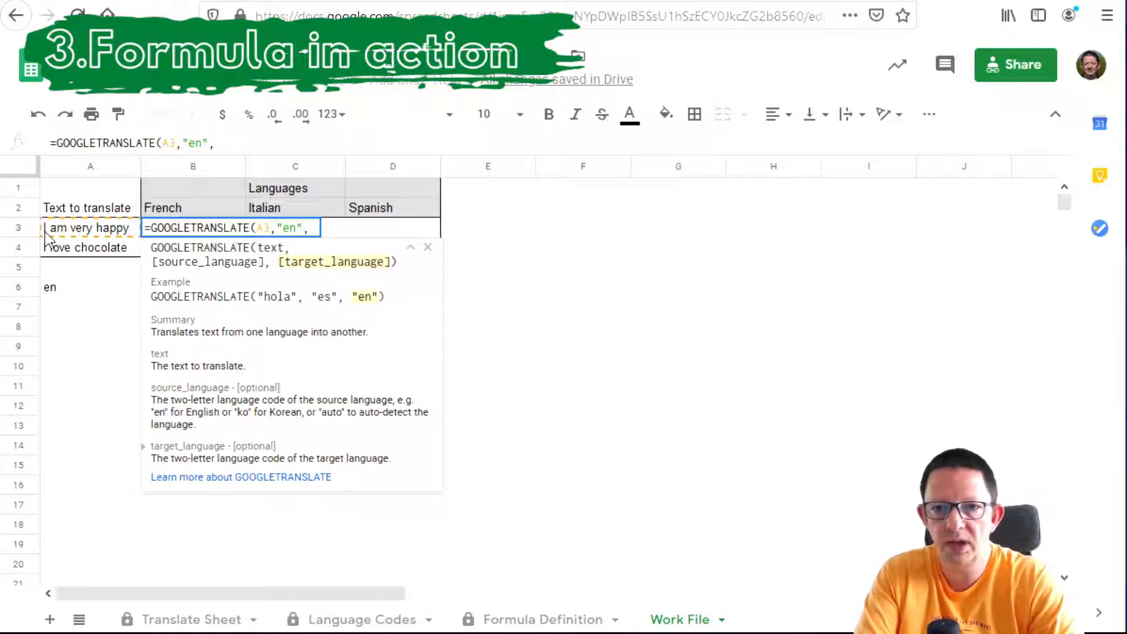
type("\"fr\"")
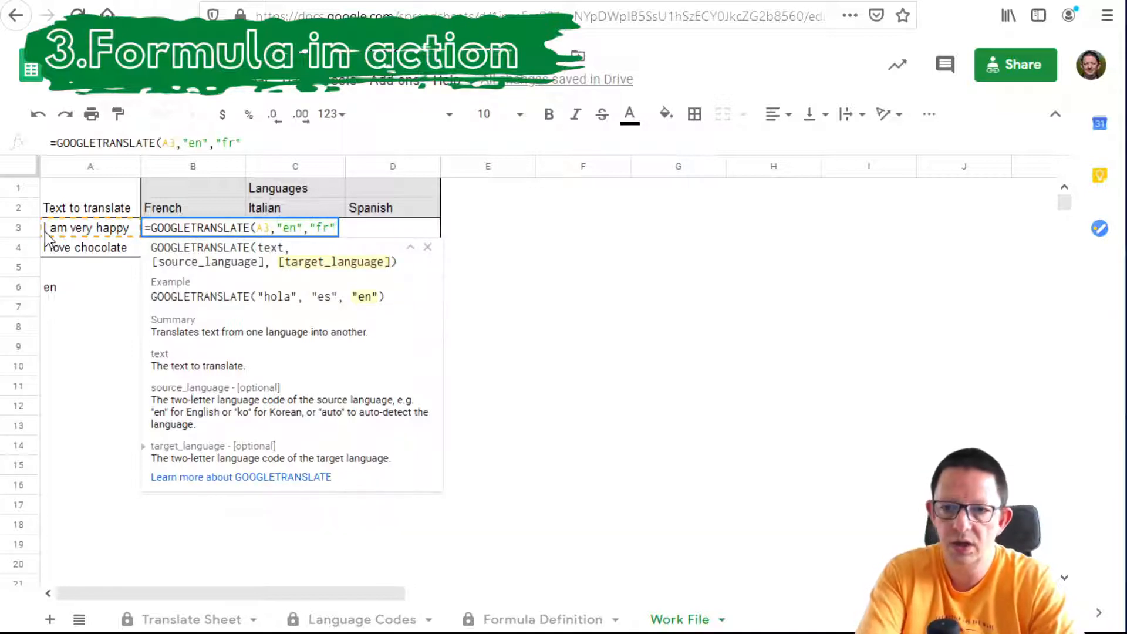
type(")")
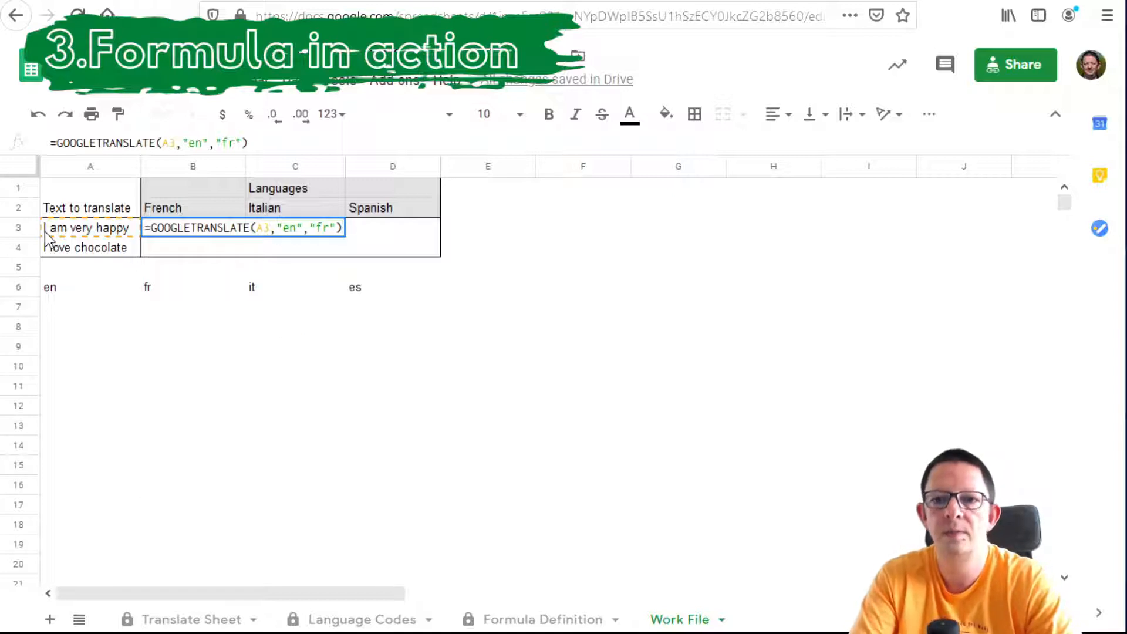
key("Return")
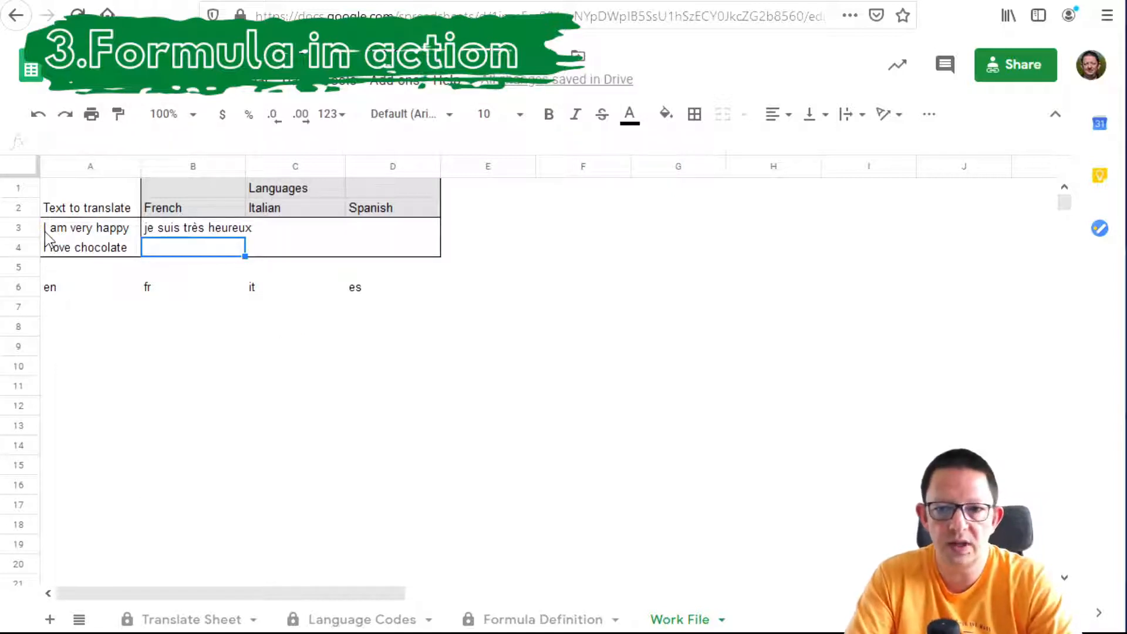
- Enter =GOOGLETRANSLATE(A3,A6,C6) in cell C3 for Italian, using cell references for the text and both language codes
left_click(308, 234)
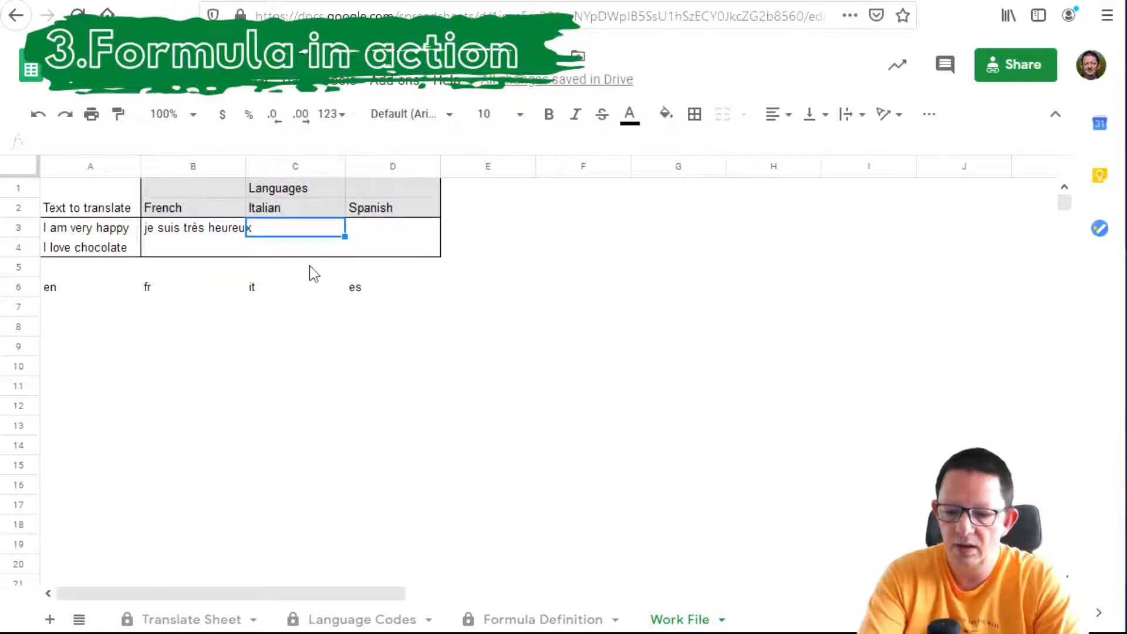
type("=")
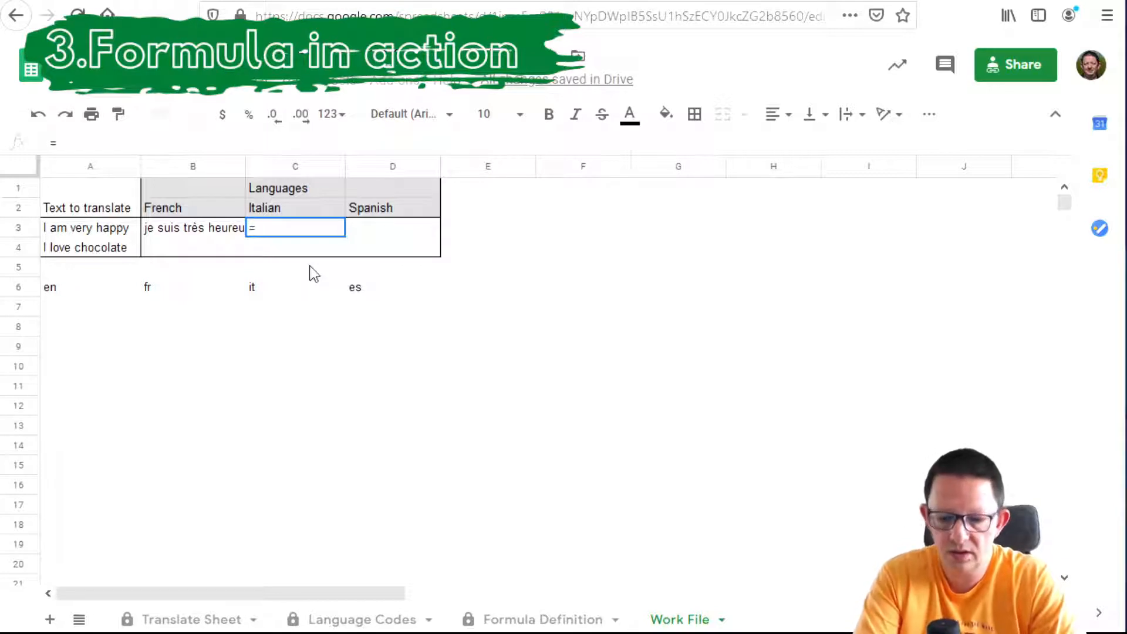
type("go")
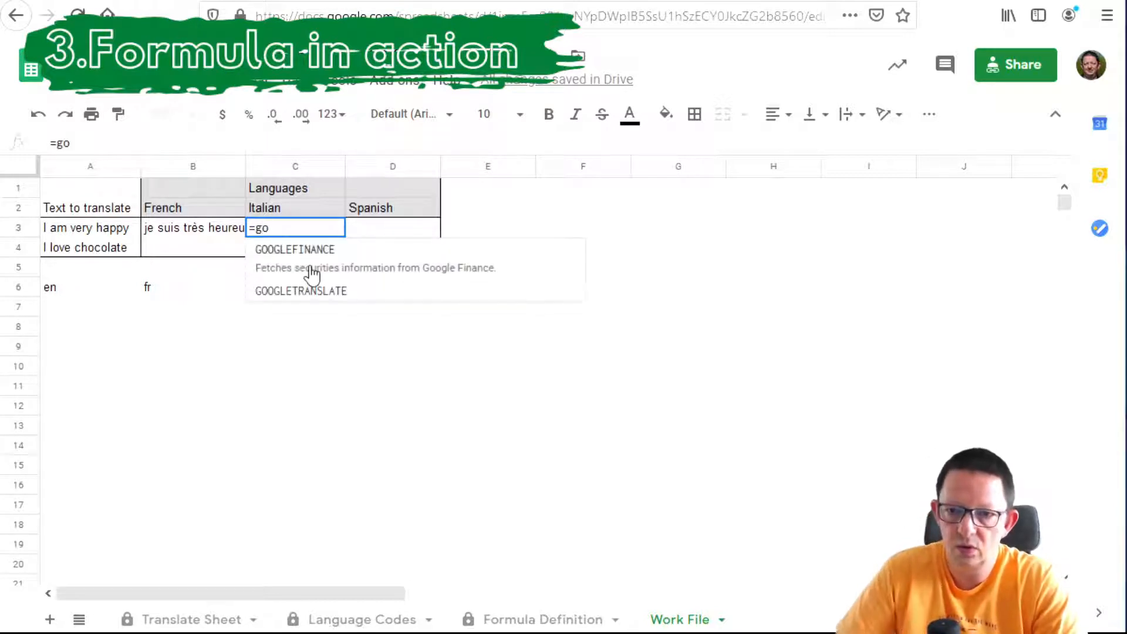
left_click(330, 293)
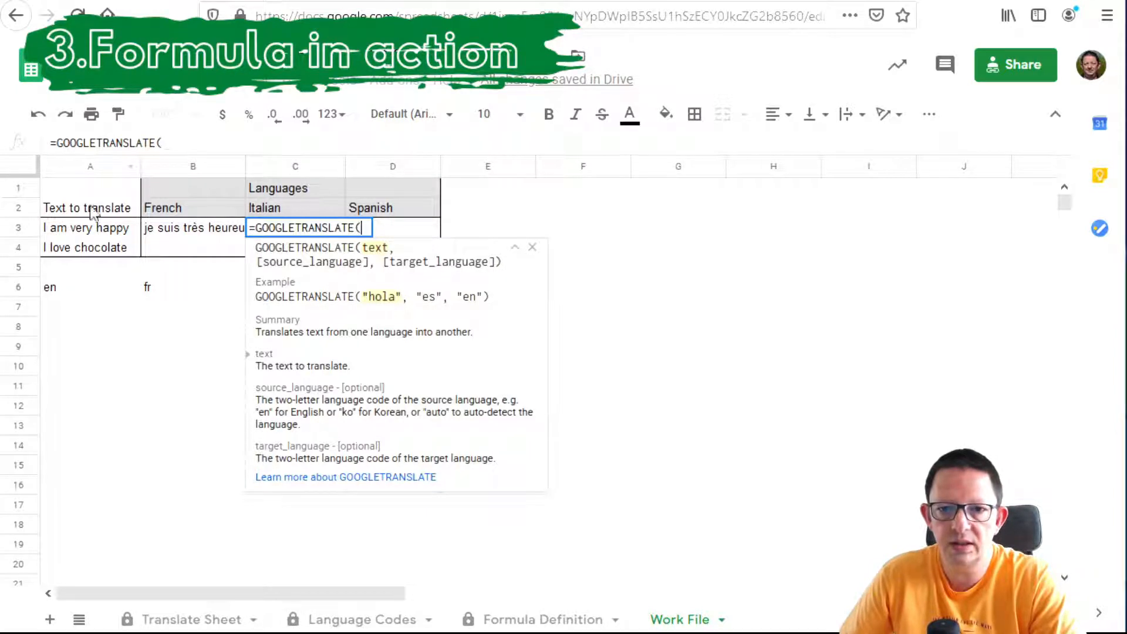
left_click(87, 232)
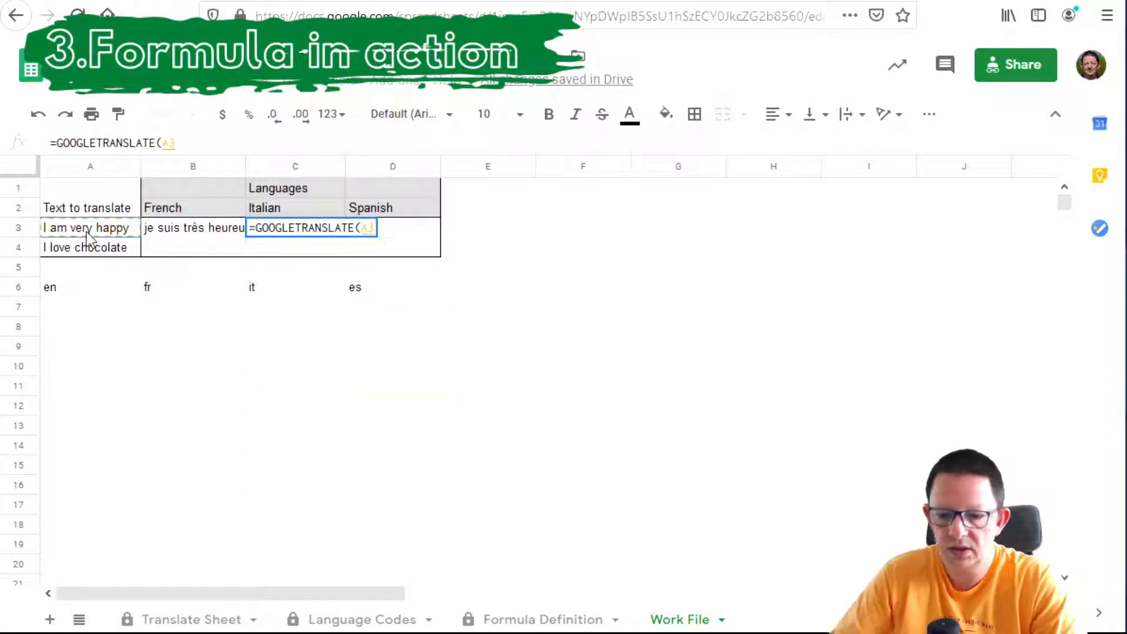
type(",")
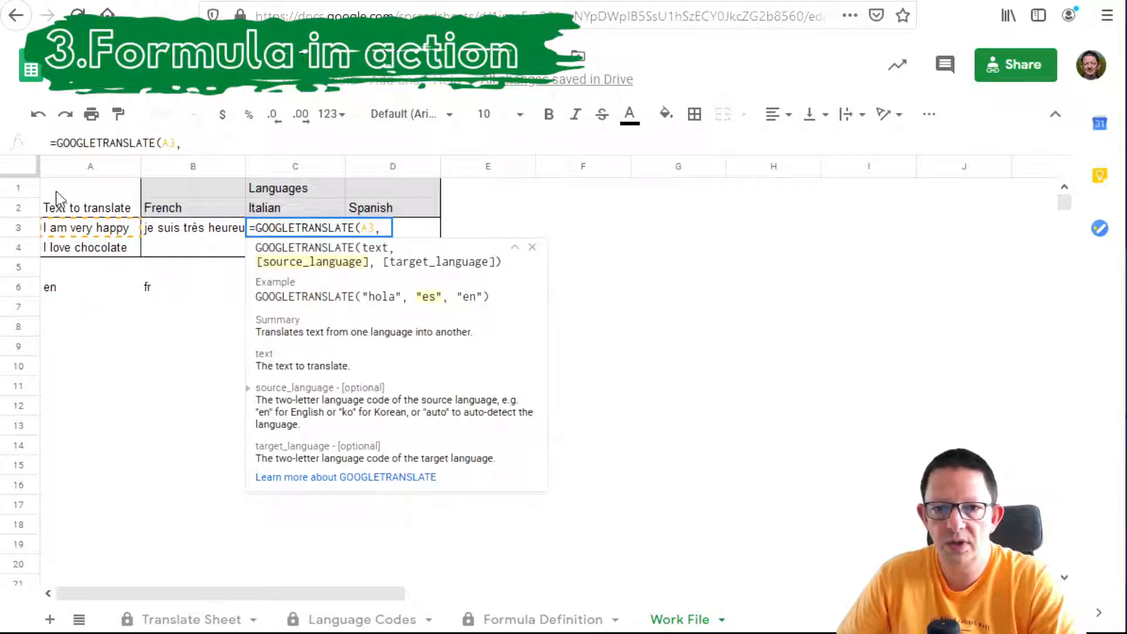
left_click(80, 289)
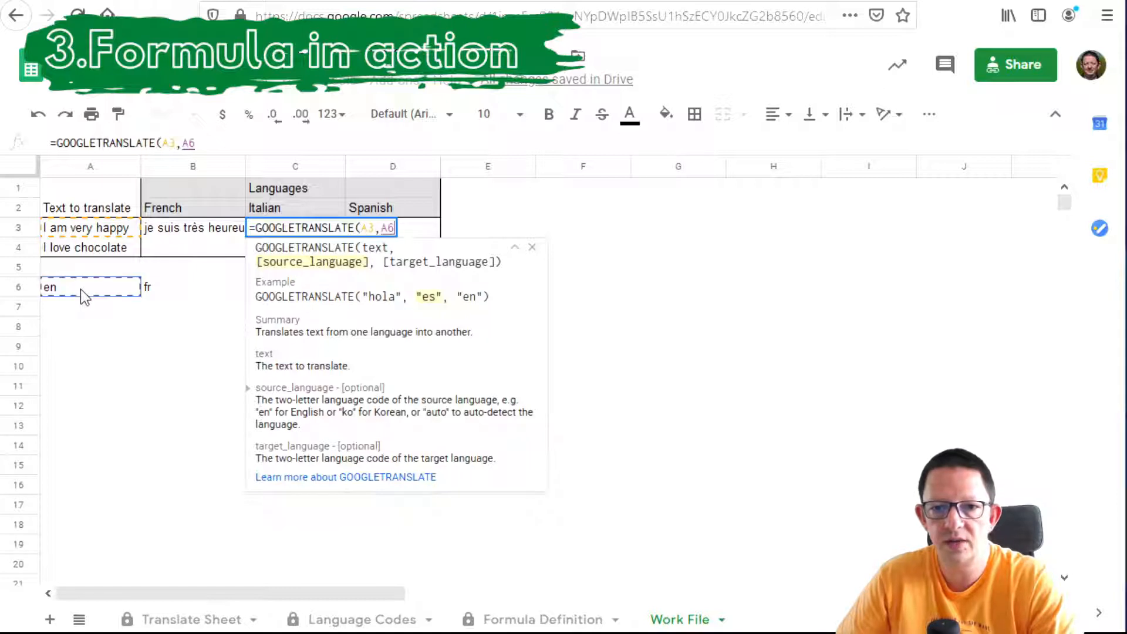
type(",")
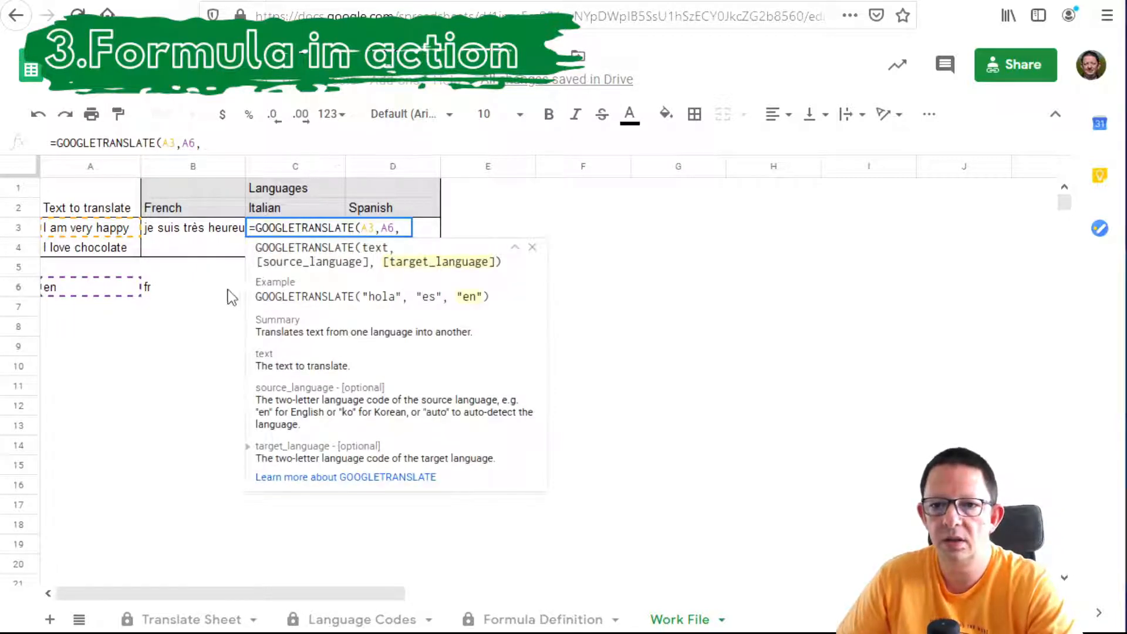
left_click(265, 288)
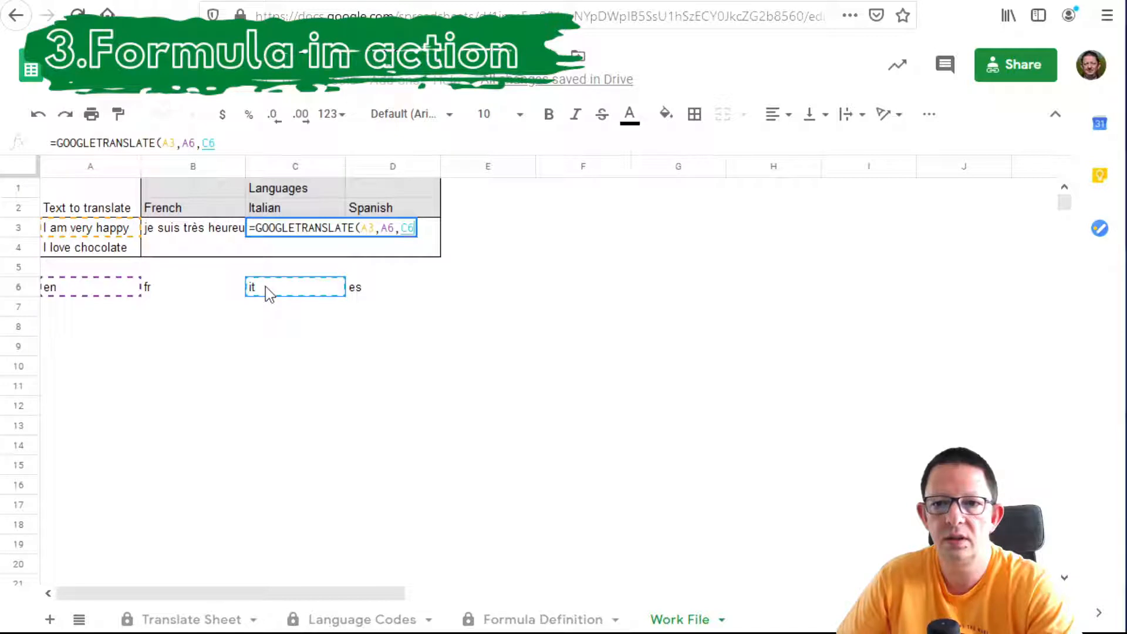
type(")")
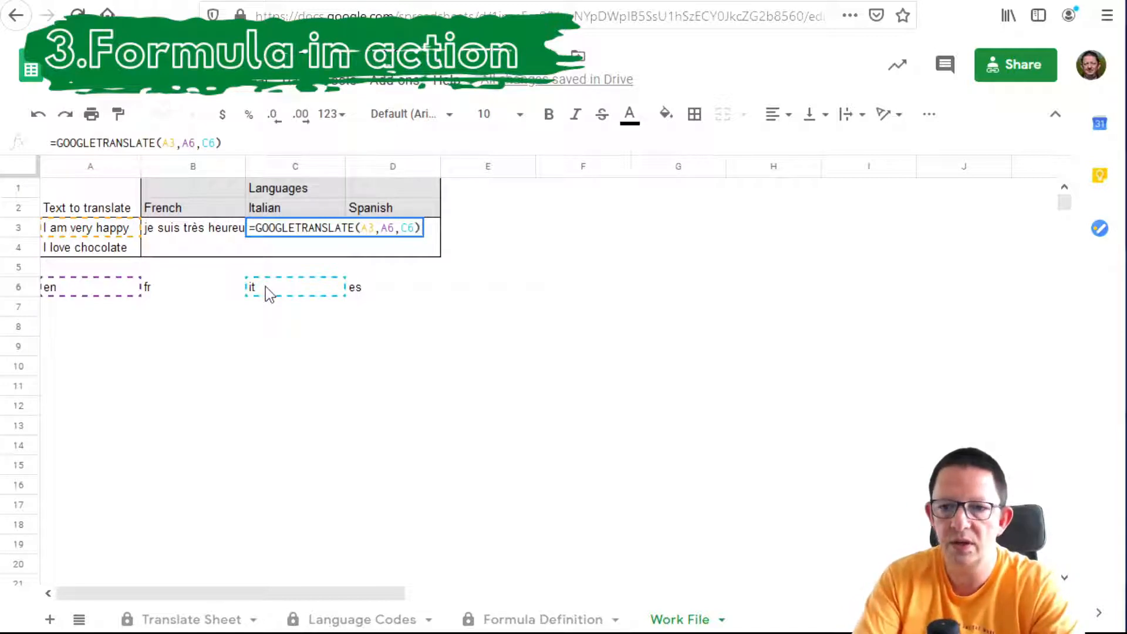
key("Return")
key("Up")
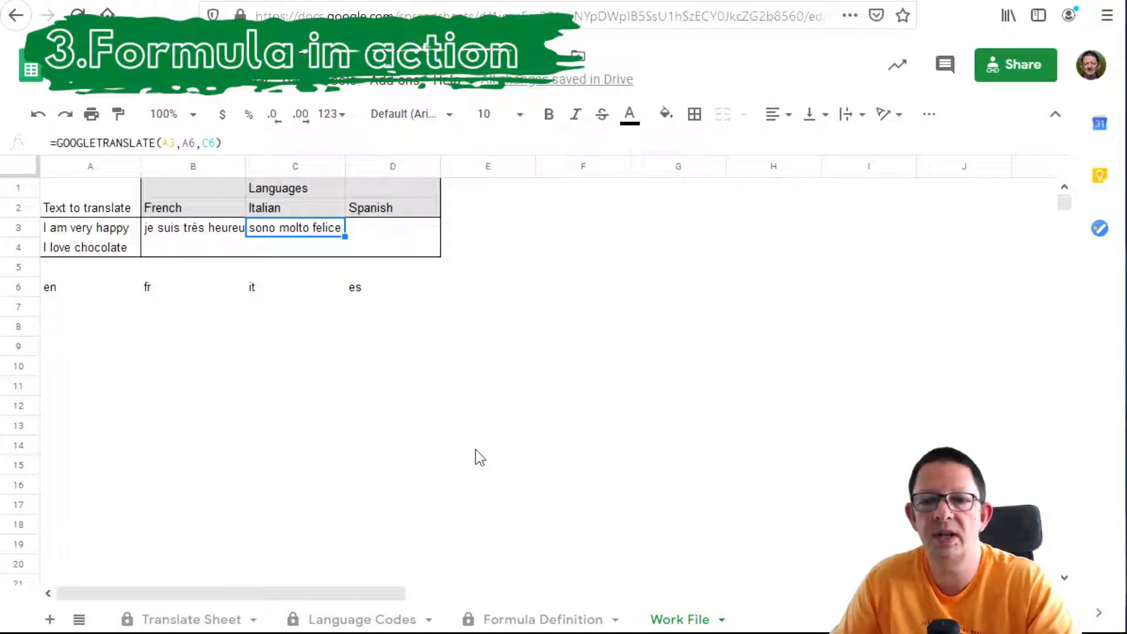
- Change the language code in cell C6 to es and check the translation formula in C3
left_click(309, 291)
type("es")
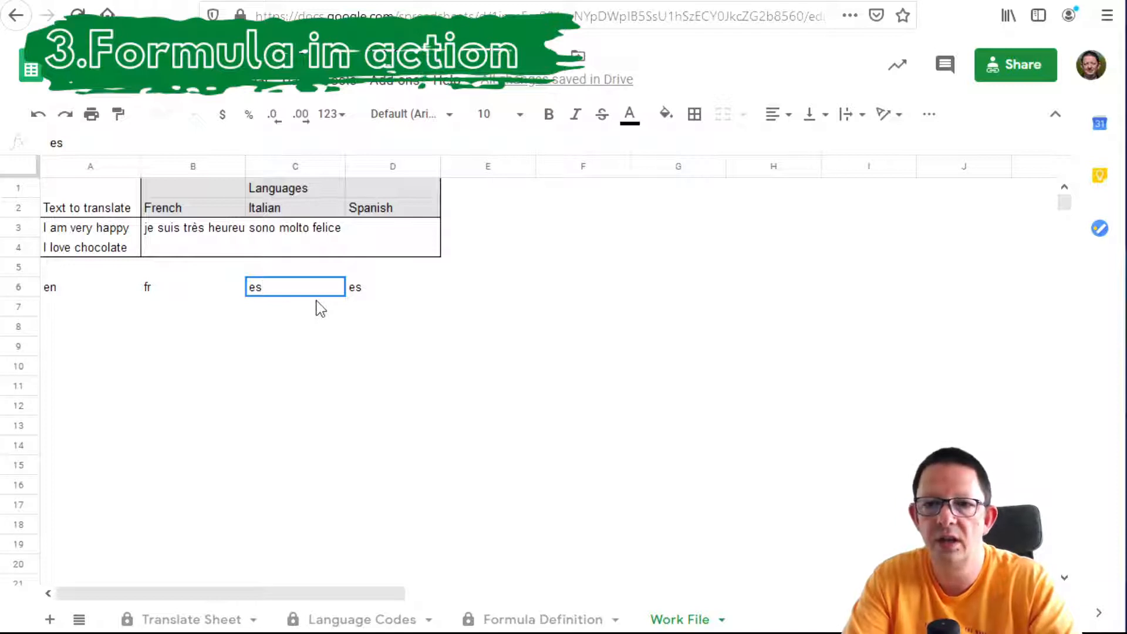
key("Return")
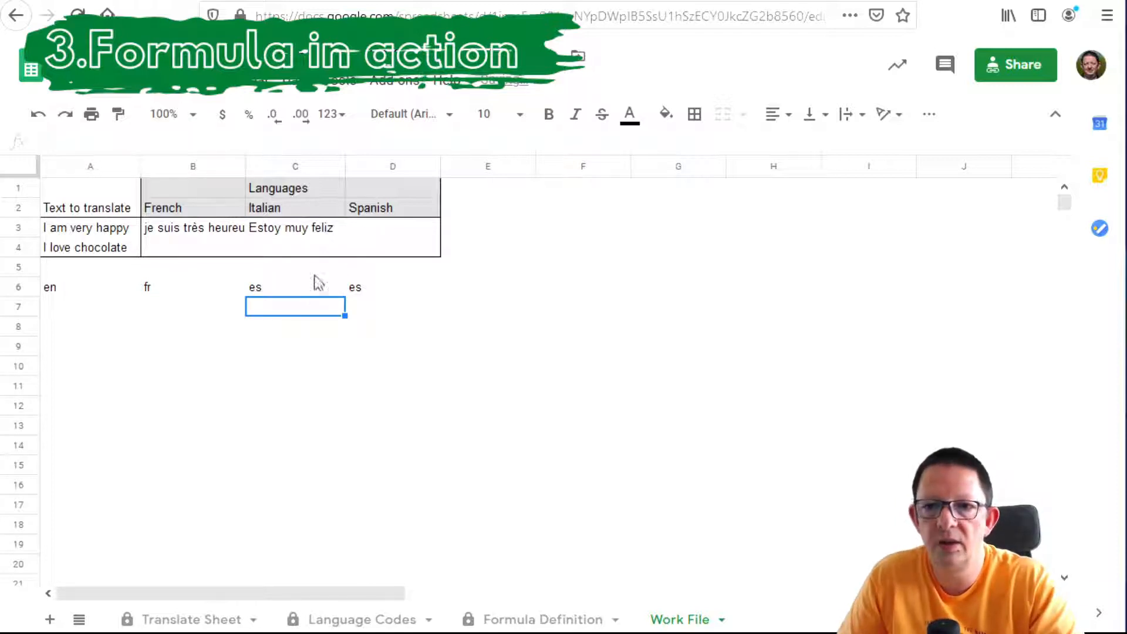
left_click(324, 229)
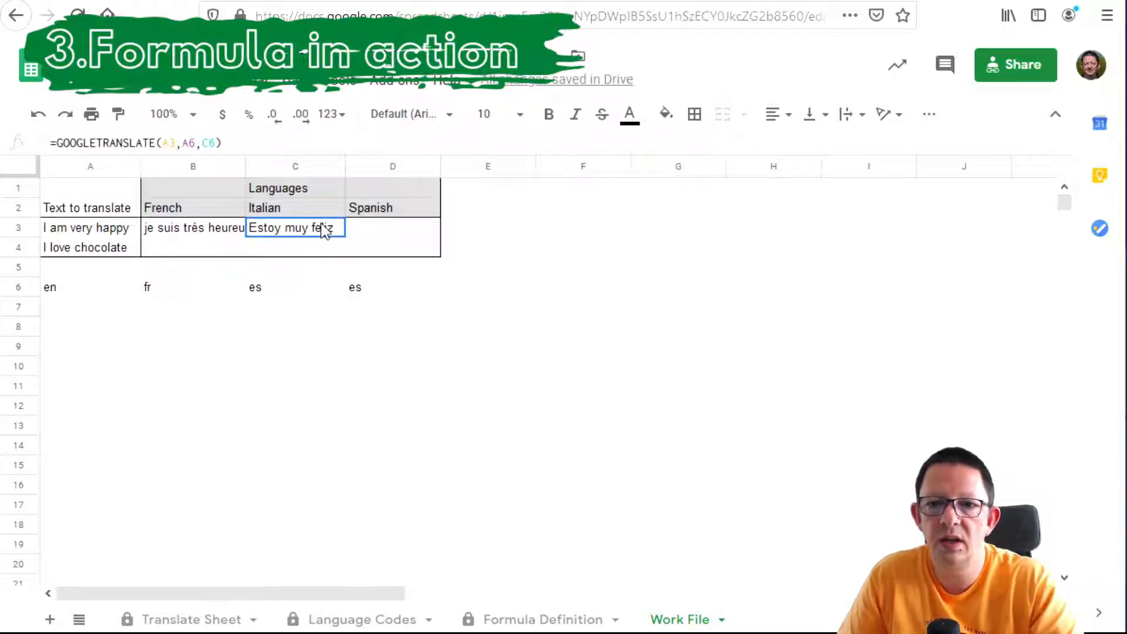
left_click(319, 287, "shift")
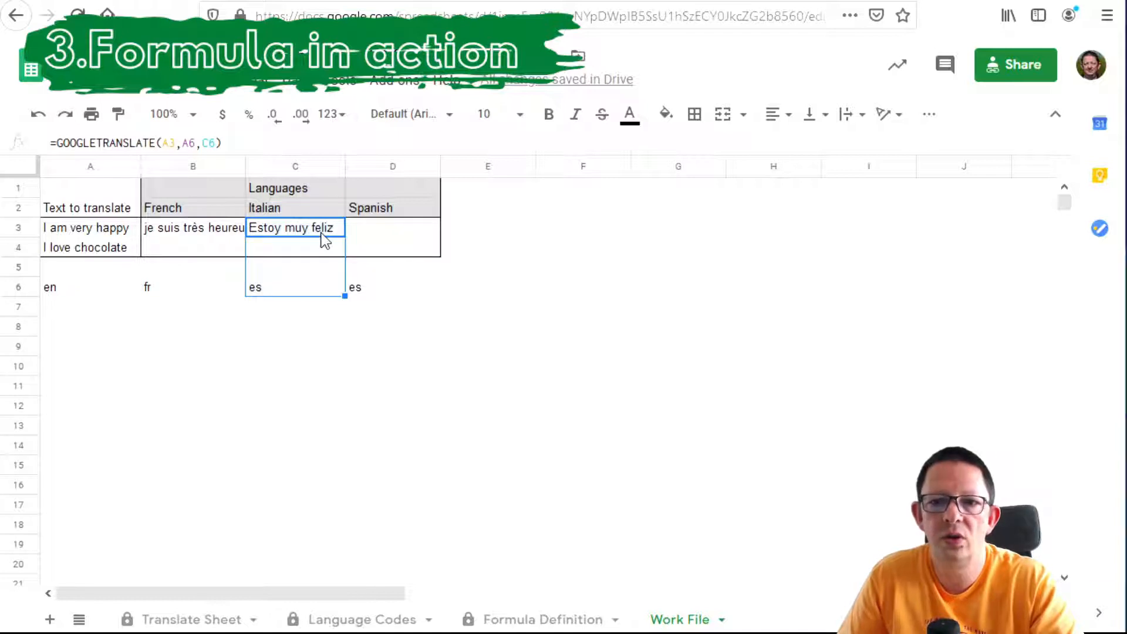
left_click(610, 352)
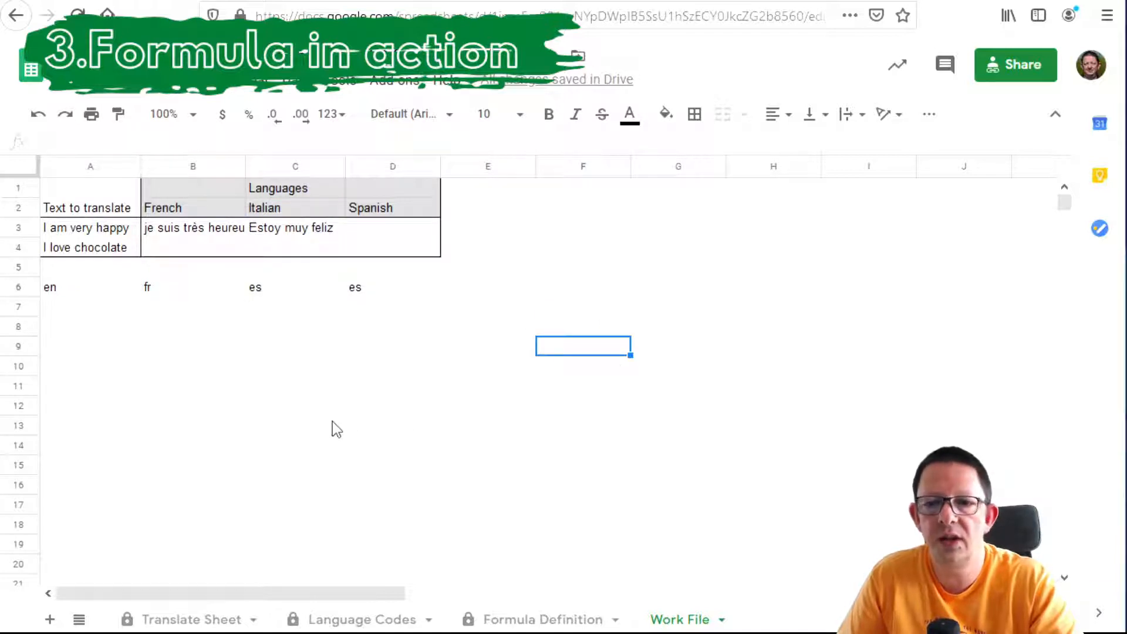
- Set the language code in cell C6 to it
left_click(300, 291)
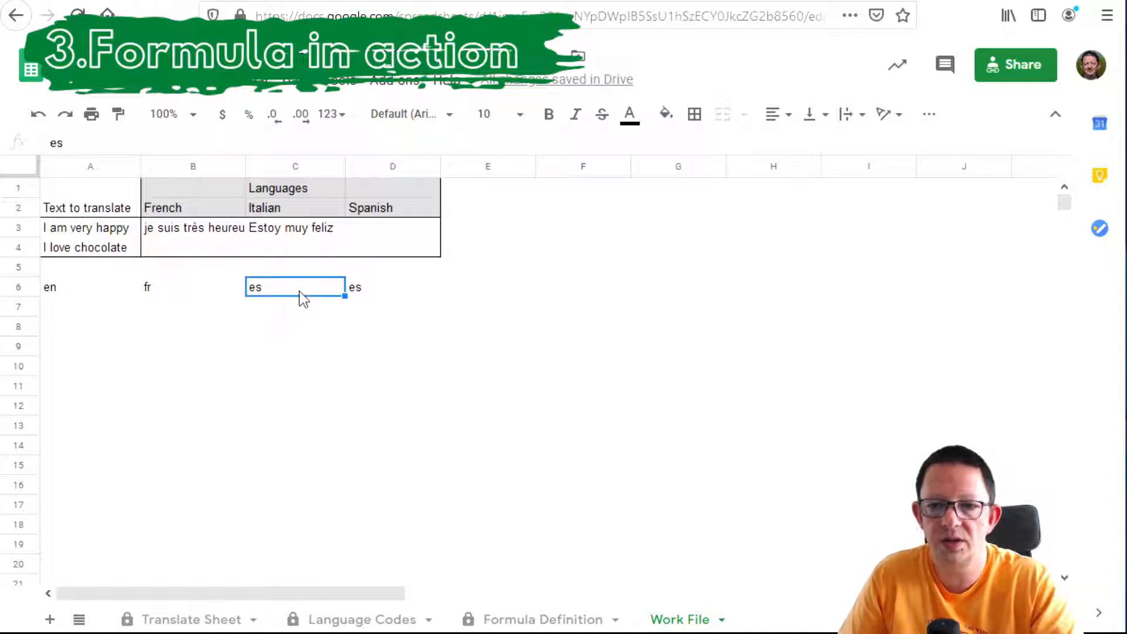
type("it")
key("Return")
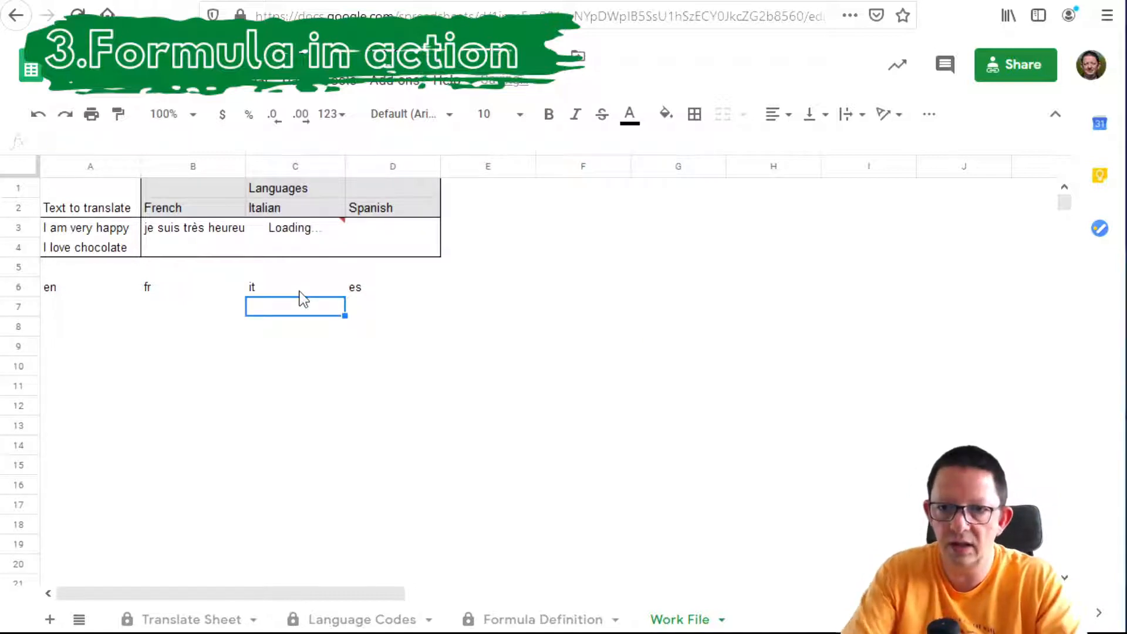
- Replace the text to translate in cell A3 with "I love chocolate"
left_click(111, 233)
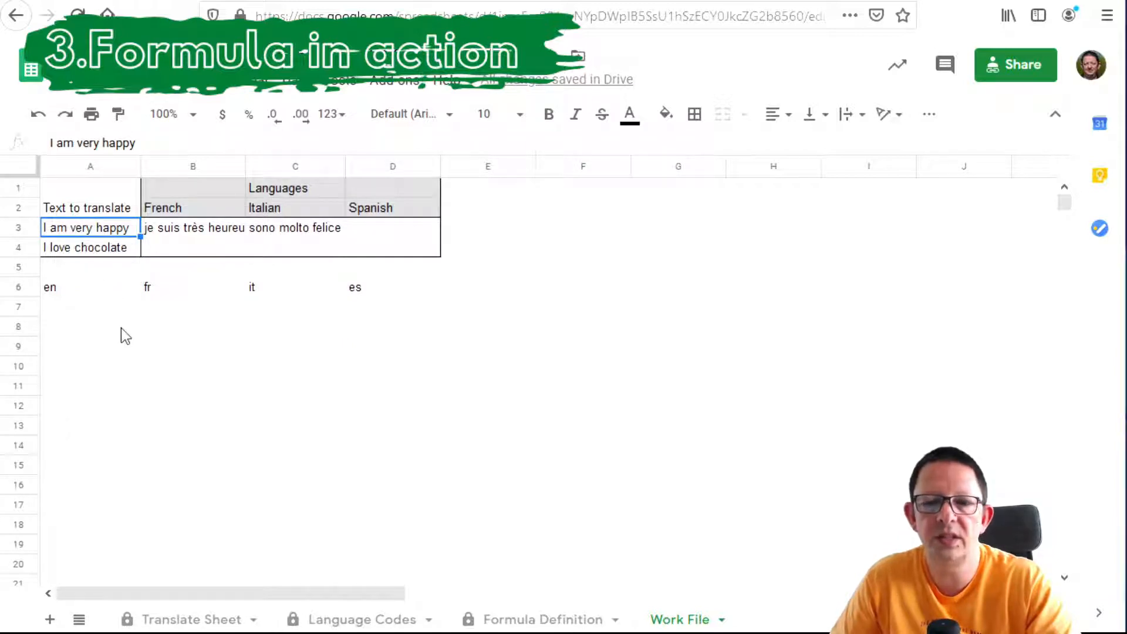
type("I")
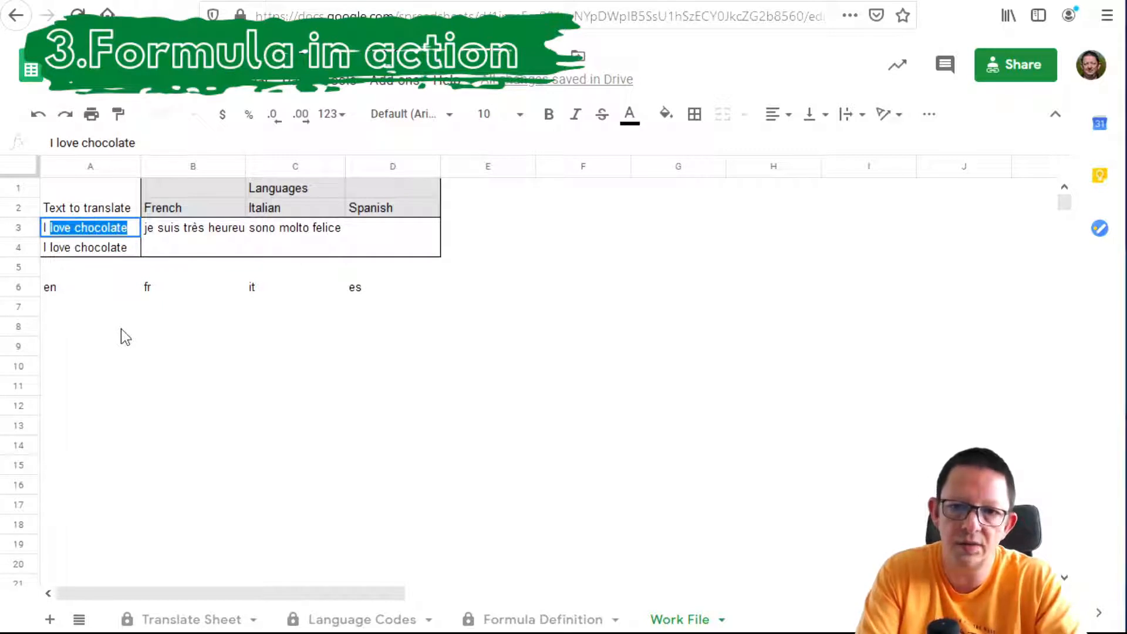
key("Return")
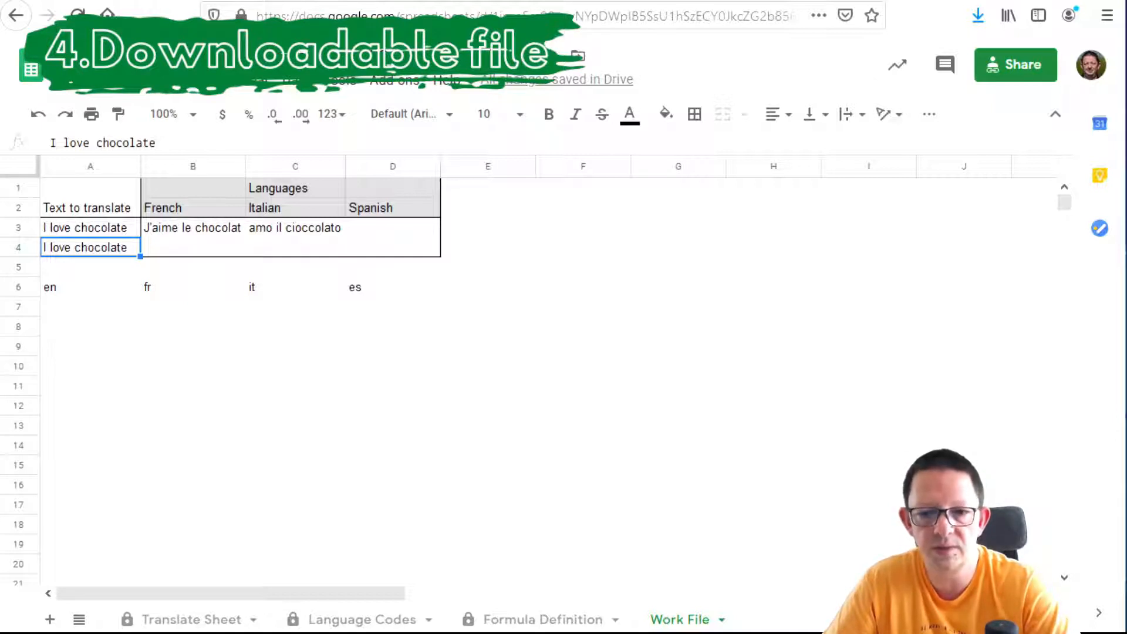
- On the Translate Sheet, change the target language in cell C12 to Italian
left_click(161, 622)
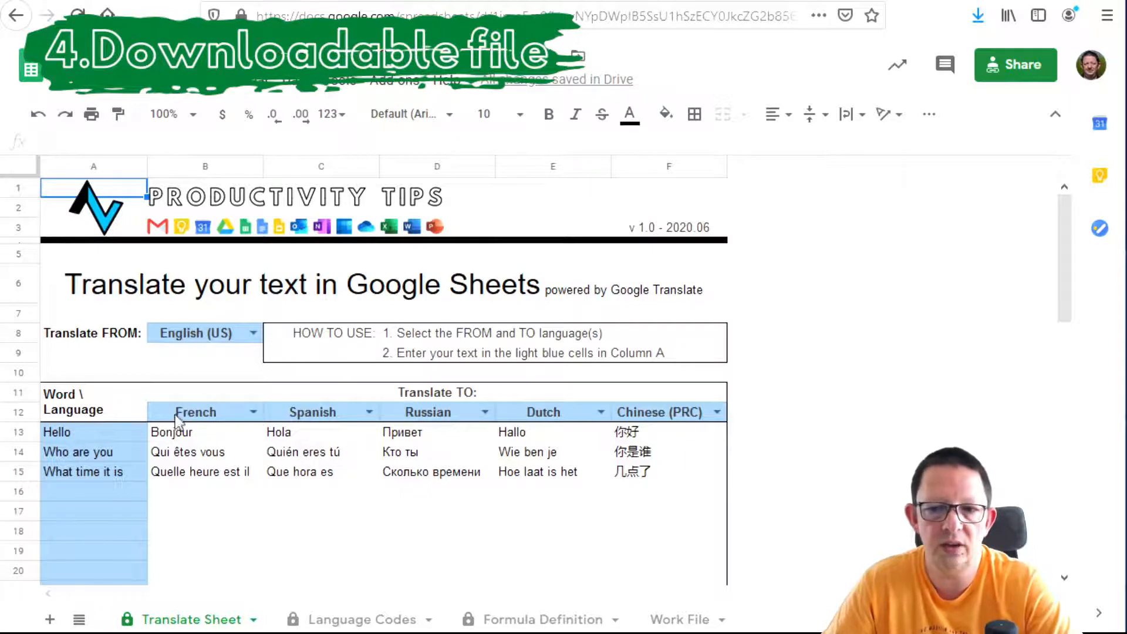
left_click(370, 415)
double_click(326, 414)
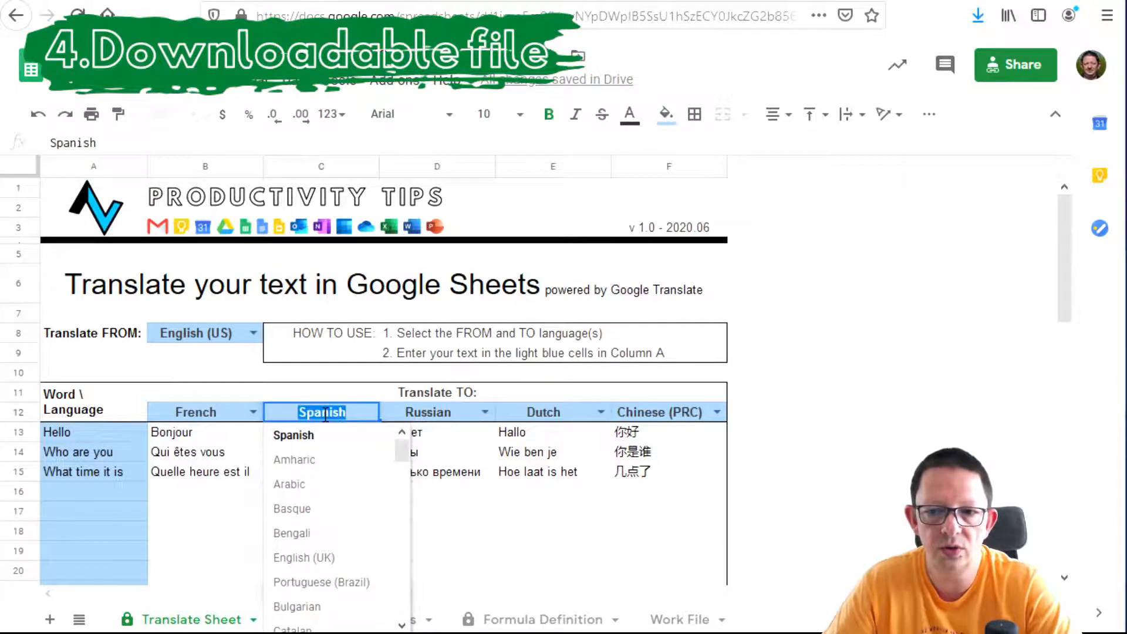
key("BackSpace")
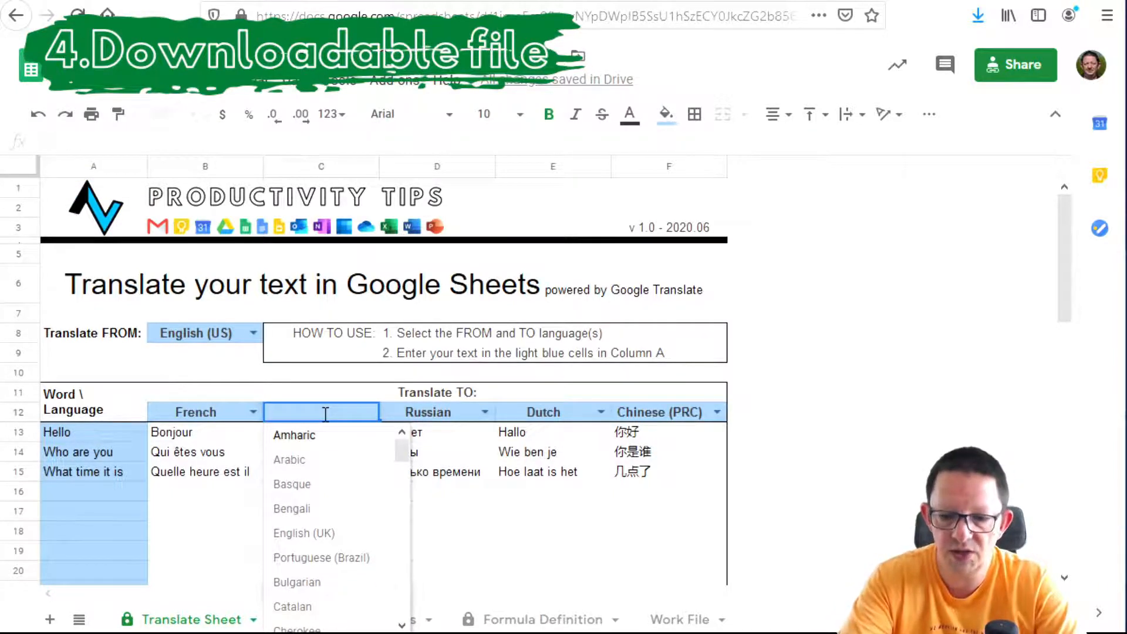
type("it")
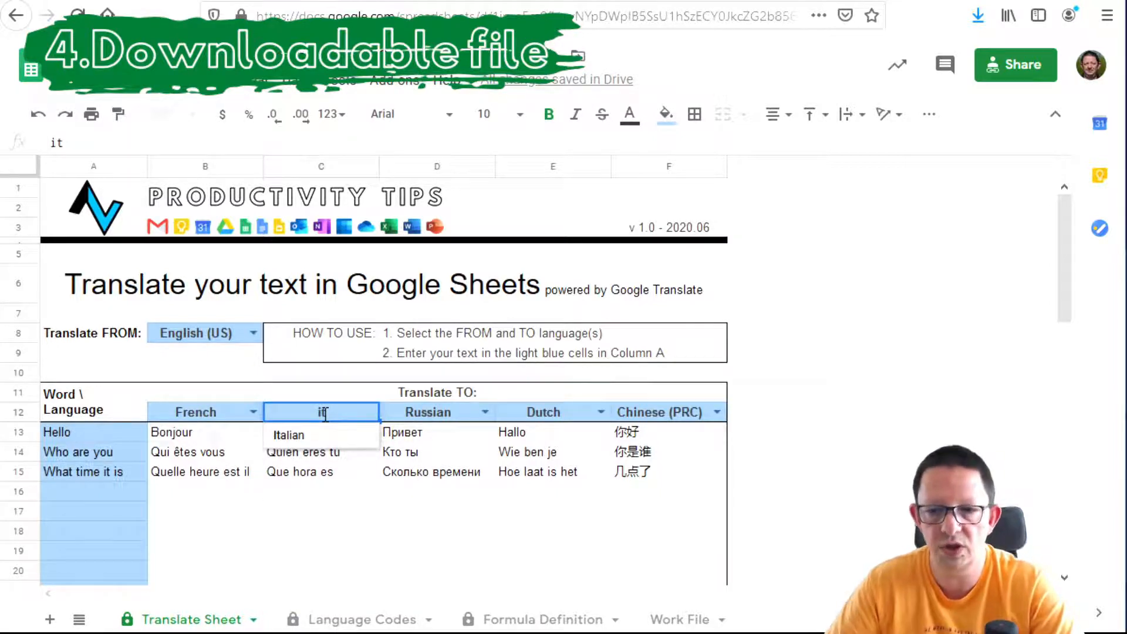
left_click(306, 439)
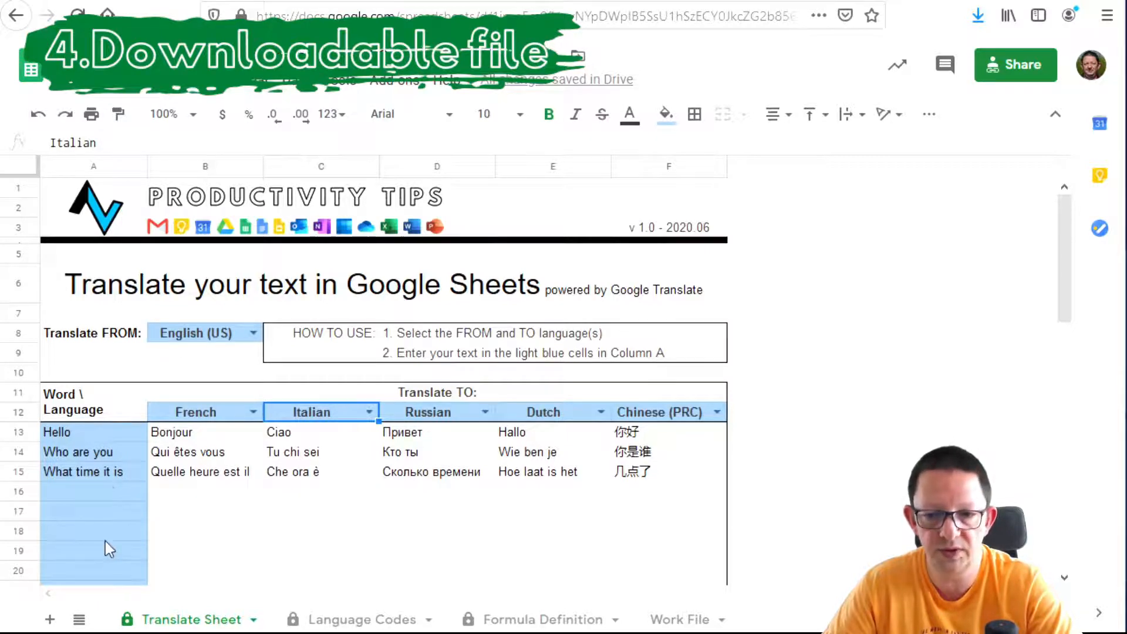
- Look through the Translate Sheet's text rows down to the row 31 instruction for adding more lines
scroll(105, 539, "down", 5)
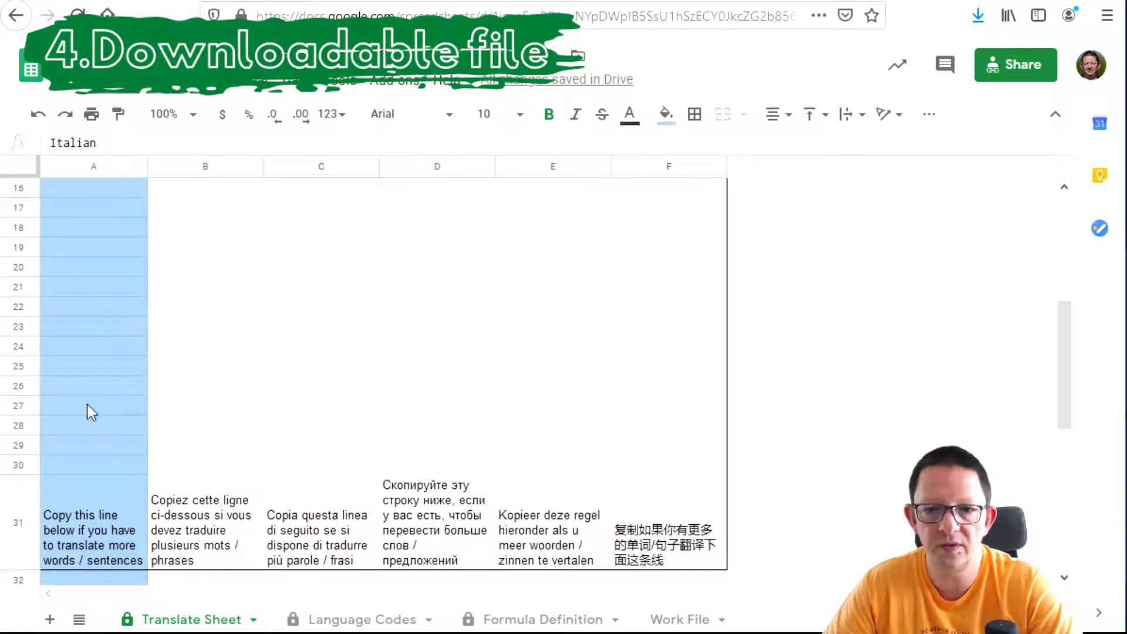
scroll(87, 404, "down", 1)
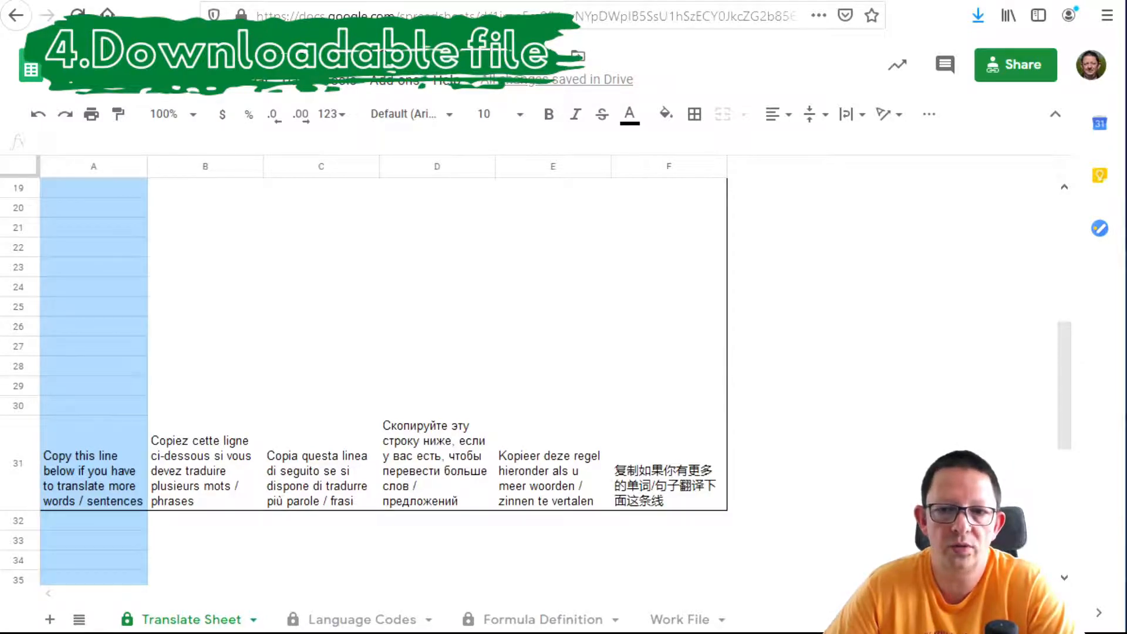
scroll(435, 253, "up", 6)
- Examine the translation formulas in cells B13 and B16 alongside the lookup list of names and codes on the Language Codes sheet
left_click(224, 435)
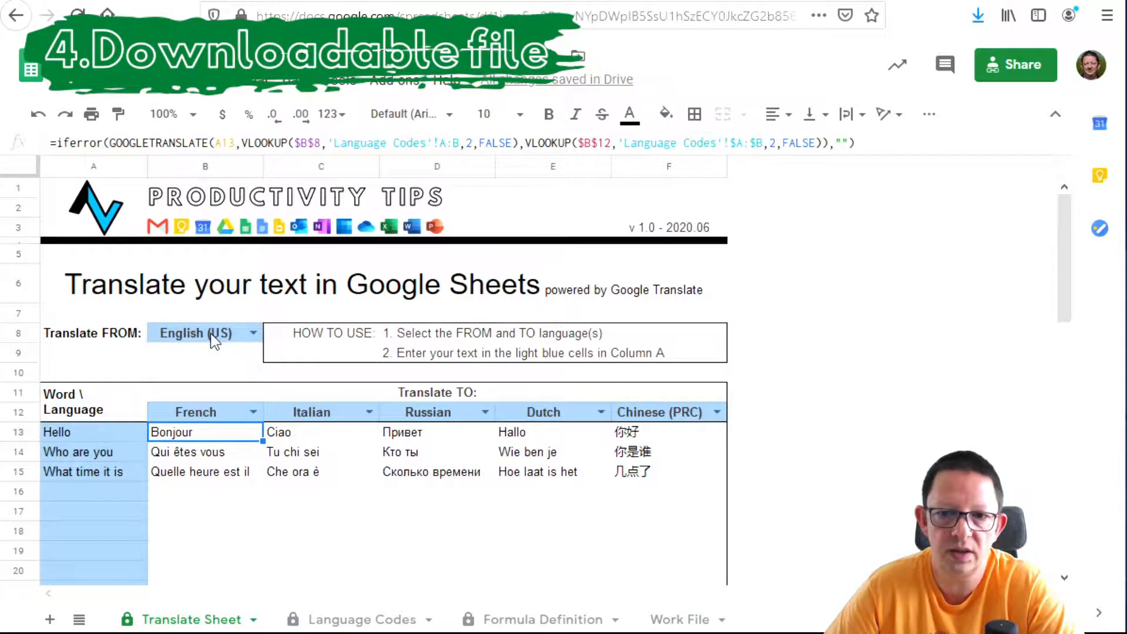
left_click(405, 620)
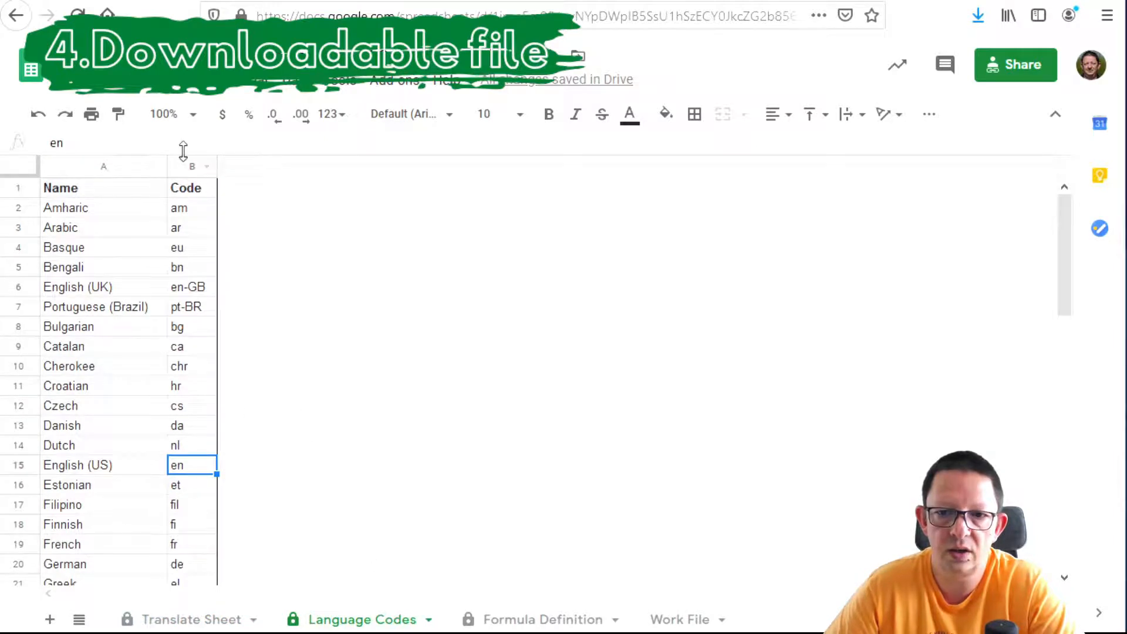
left_click(200, 620)
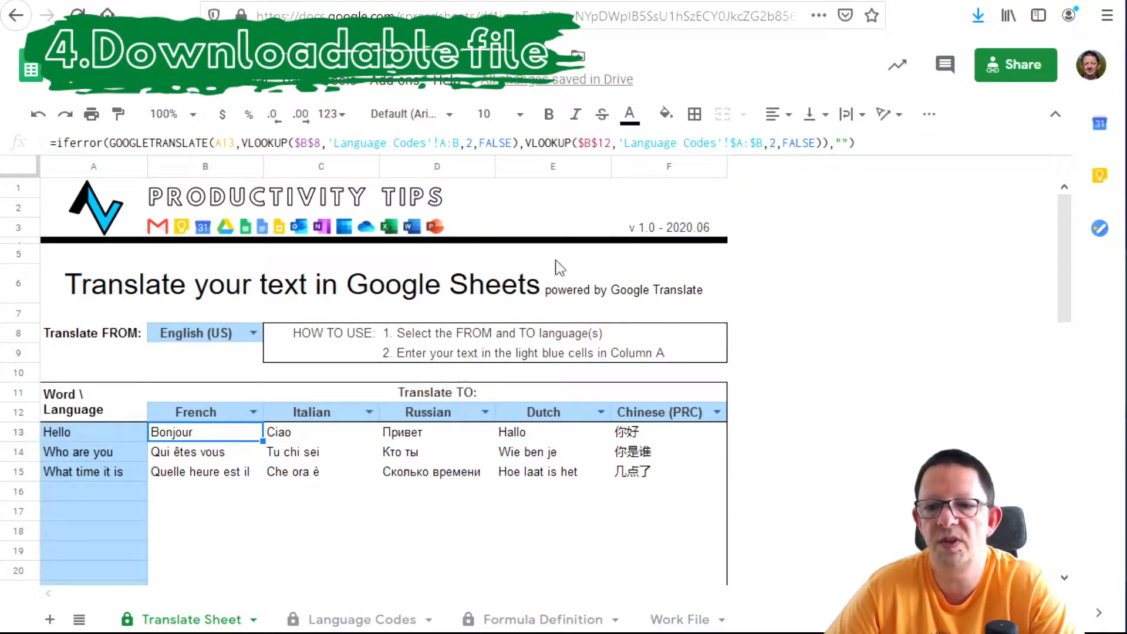
left_click(315, 620)
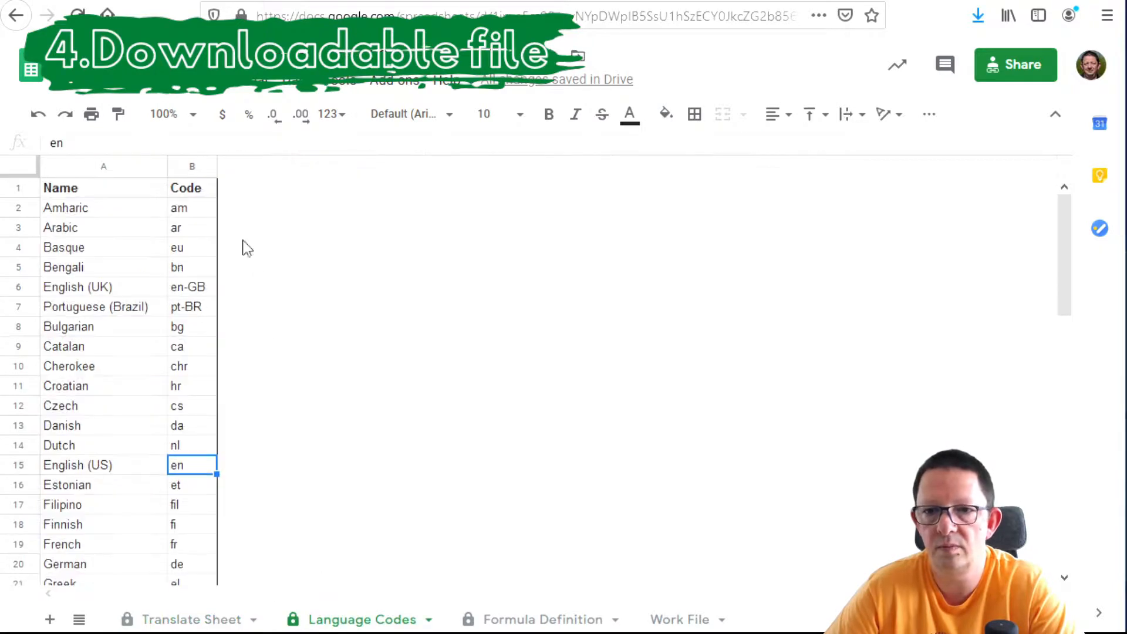
left_click(193, 619)
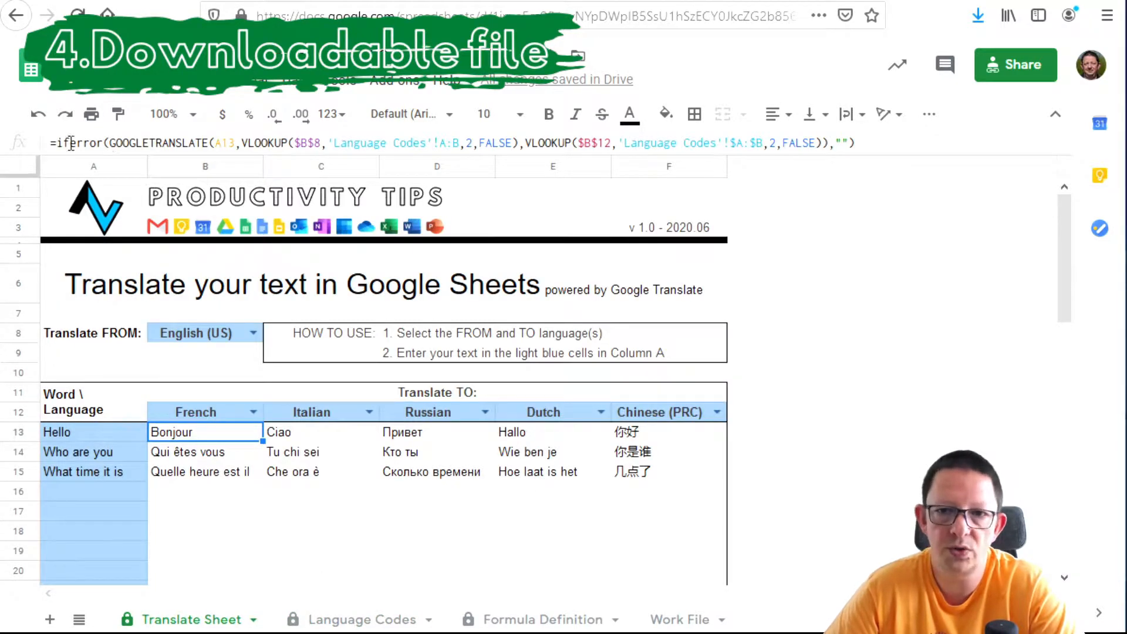
left_click(189, 493)
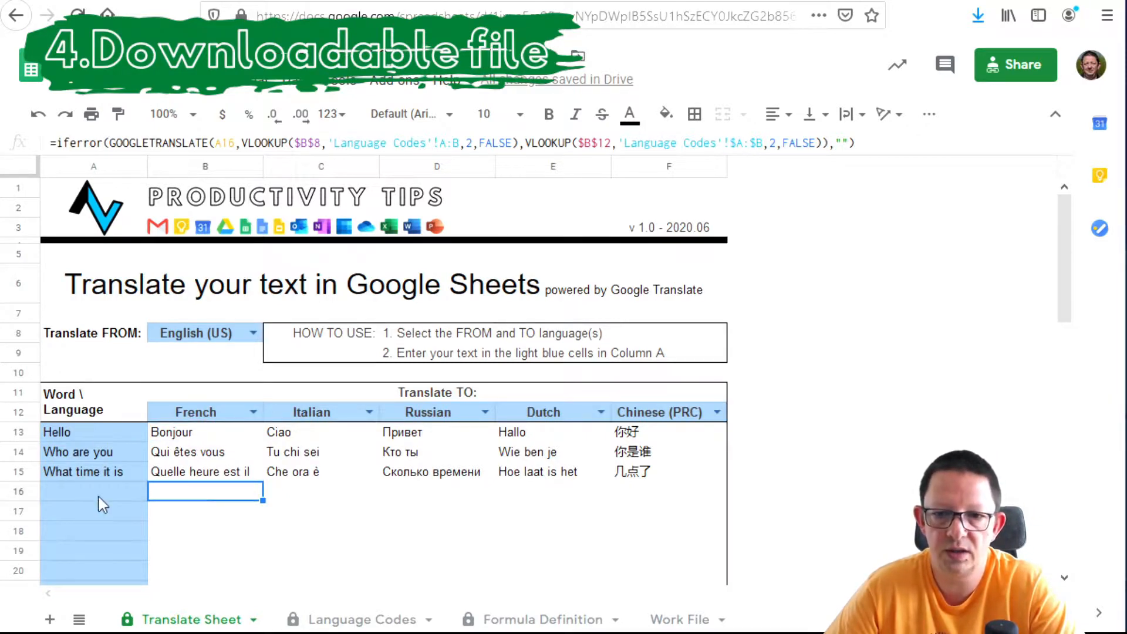
scroll(281, 477, "down", 2)
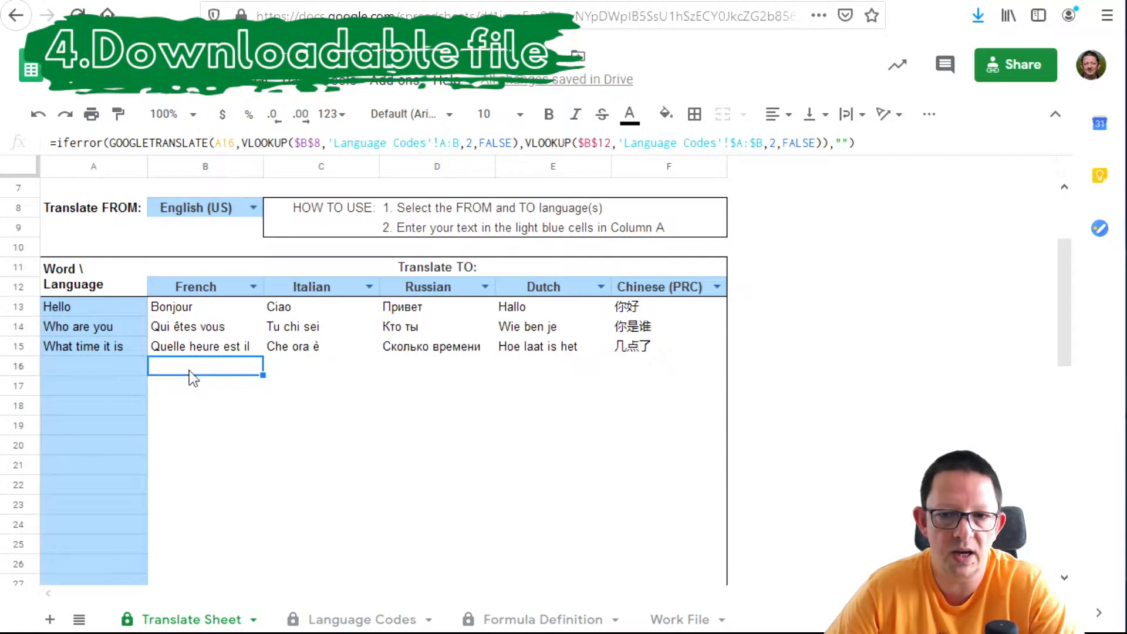